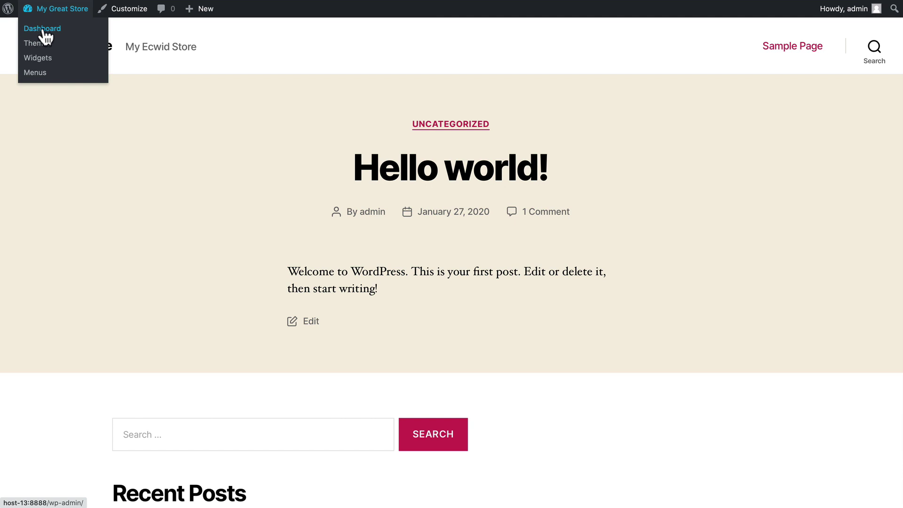
Search Plugins > Add New for 'Ecwid', then install and activate Ecwid Ecommerce Shopping Cart.
click(43, 29)
mouse_move(31, 202)
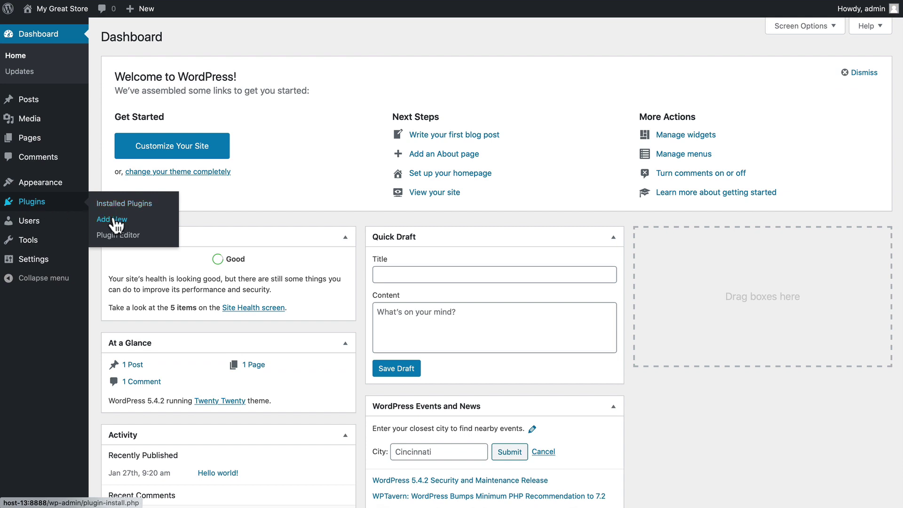
click(113, 219)
click(761, 69)
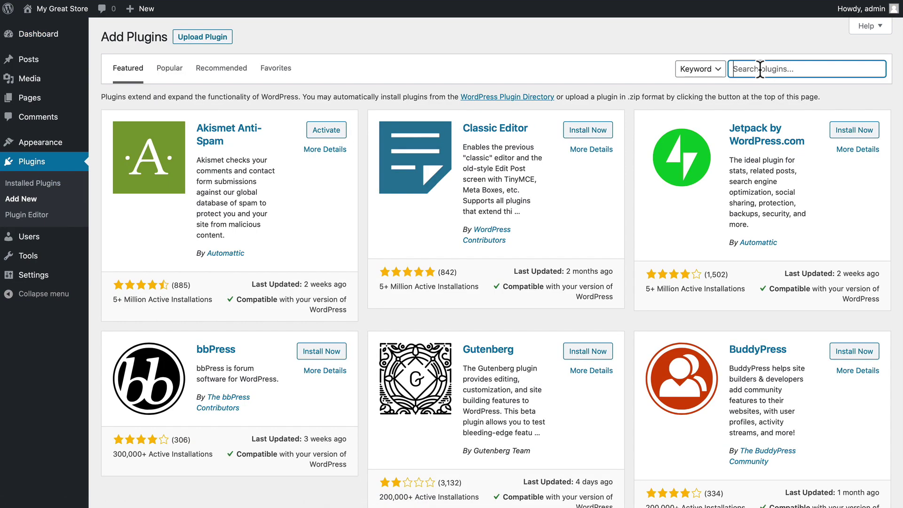
text(Ecwid)
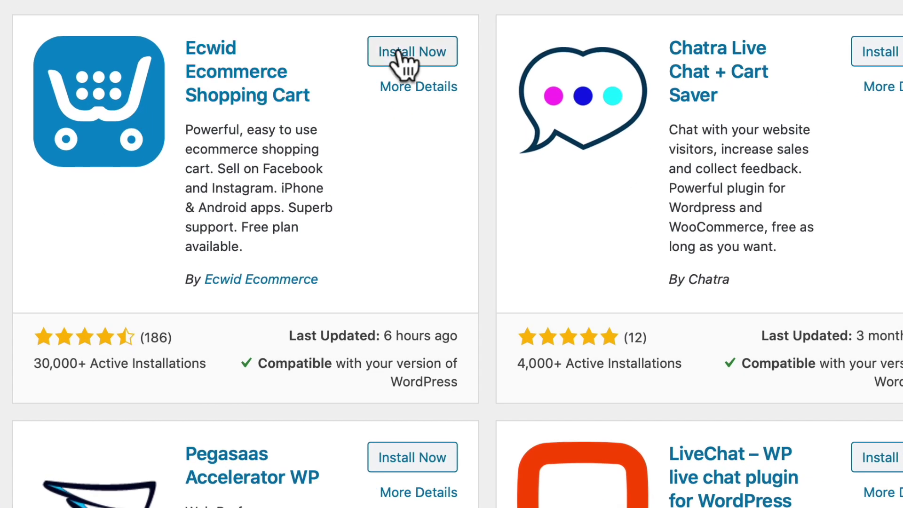
click(402, 59)
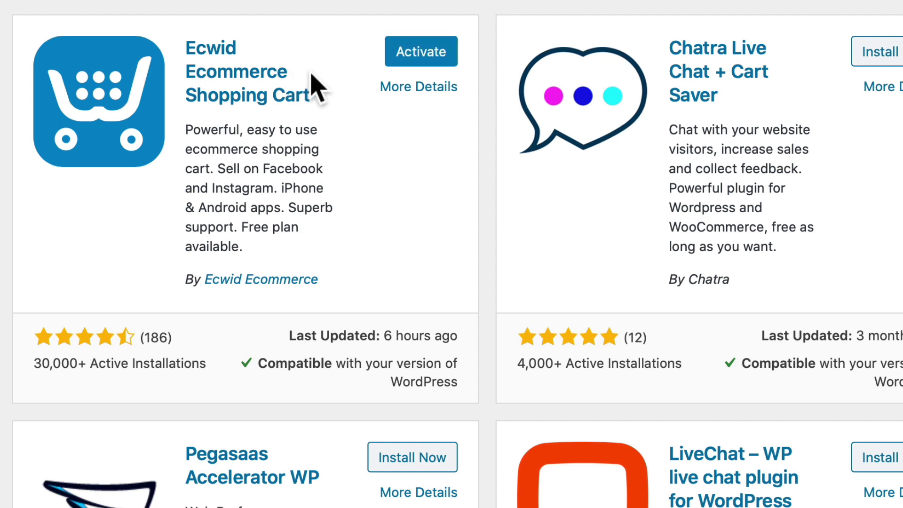
click(413, 53)
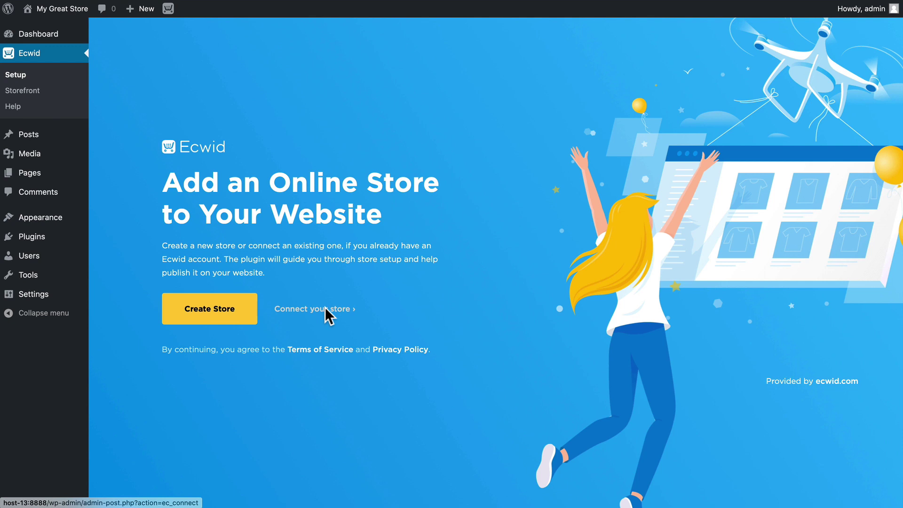
Choose to connect an existing Ecwid store from the Ecwid setup page.
click(325, 308)
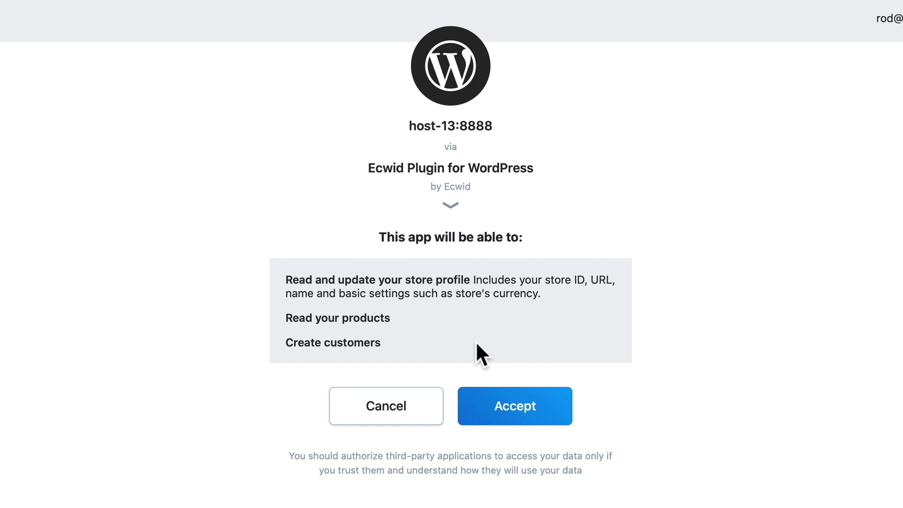
Accept the Ecwid authorization request and view the store's product catalog.
click(518, 408)
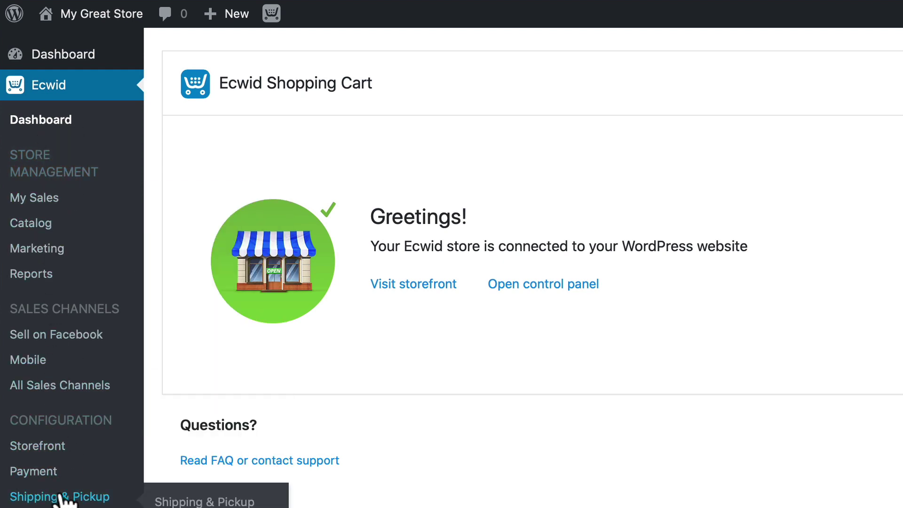
mouse_move(21, 111)
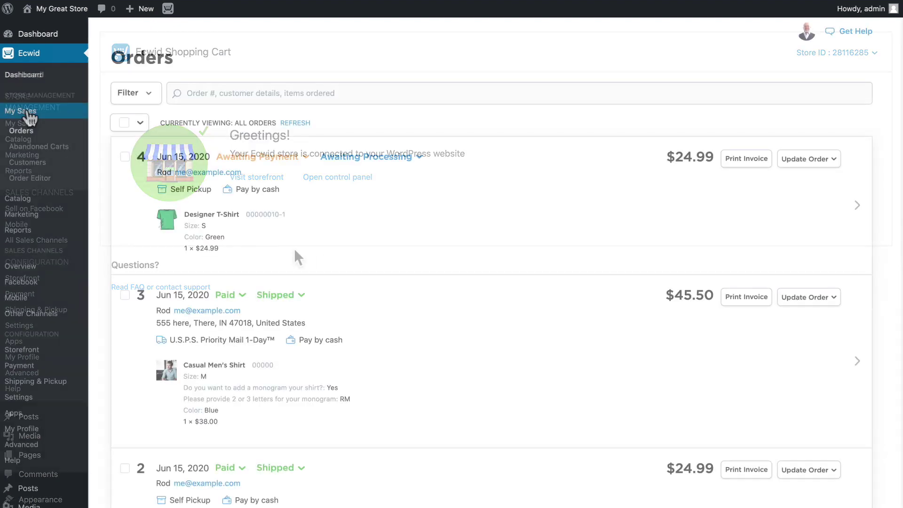
click(18, 200)
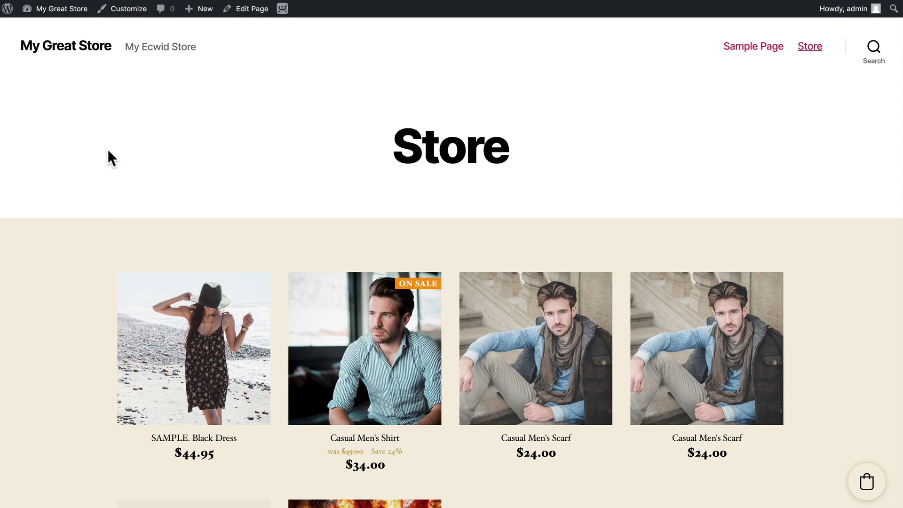
Scroll through the live Store page's products, then jump back to the top.
scroll(66, 168, down, 3)
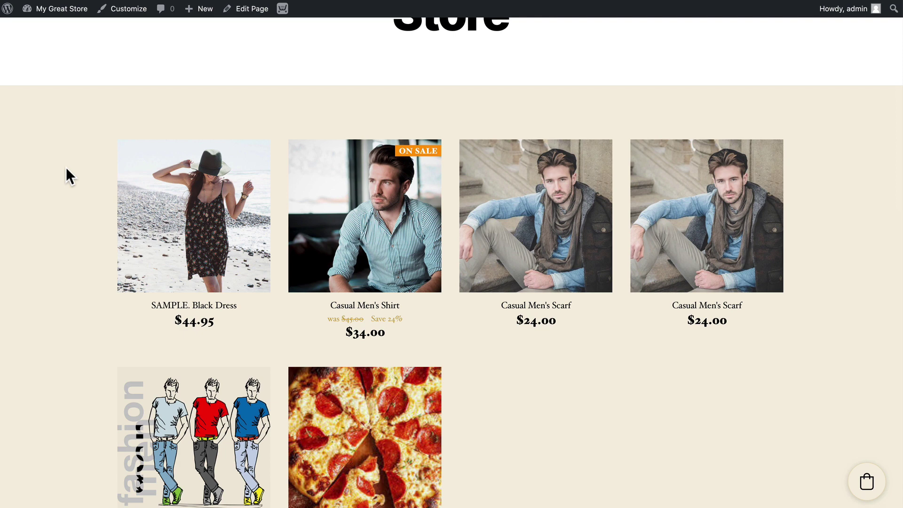
scroll(66, 167, up, 3)
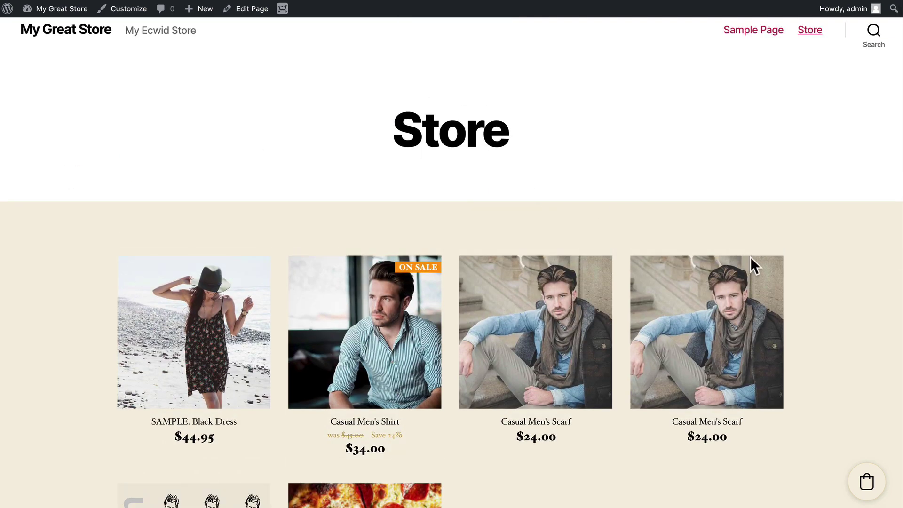
scroll(848, 274, down, 8)
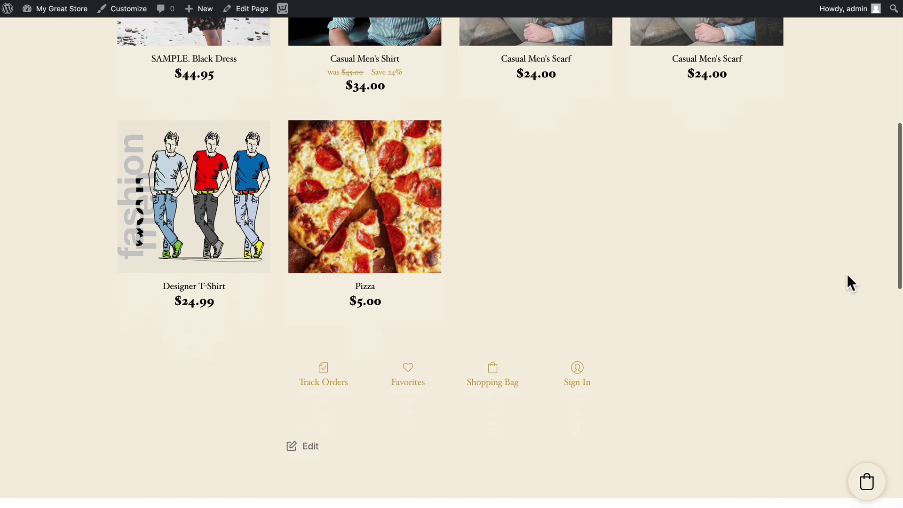
scroll(848, 274, down, 6)
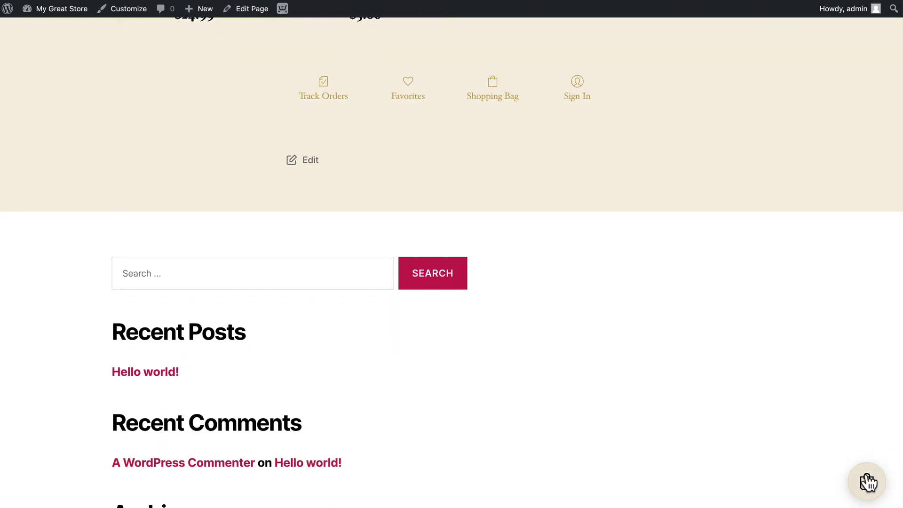
scroll(789, 458, down, 2)
scroll(788, 458, down, 4)
scroll(787, 458, down, 2)
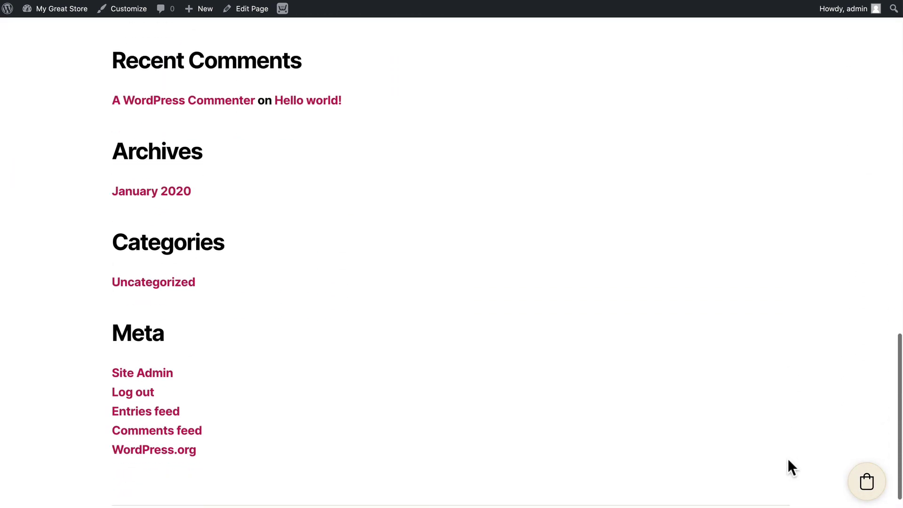
key(Home)
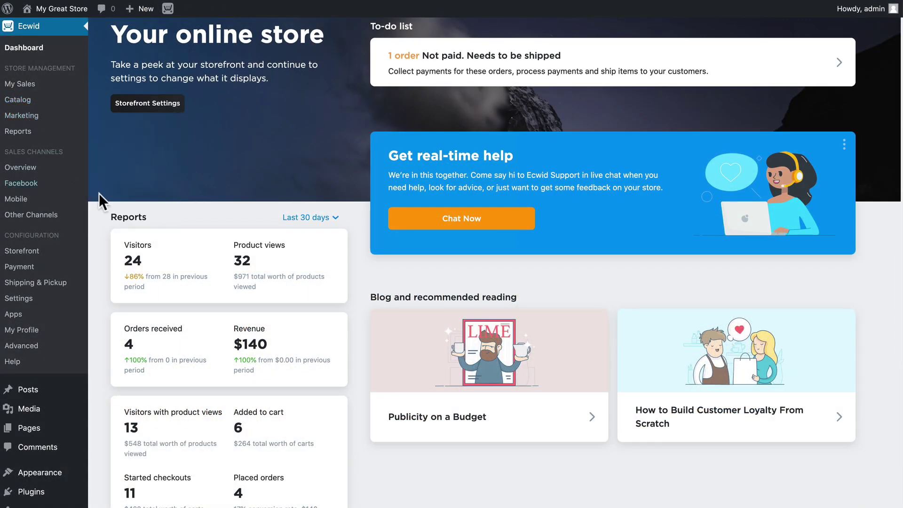
Open Ecwid Storefront settings and scroll down to the Navigation section.
click(20, 253)
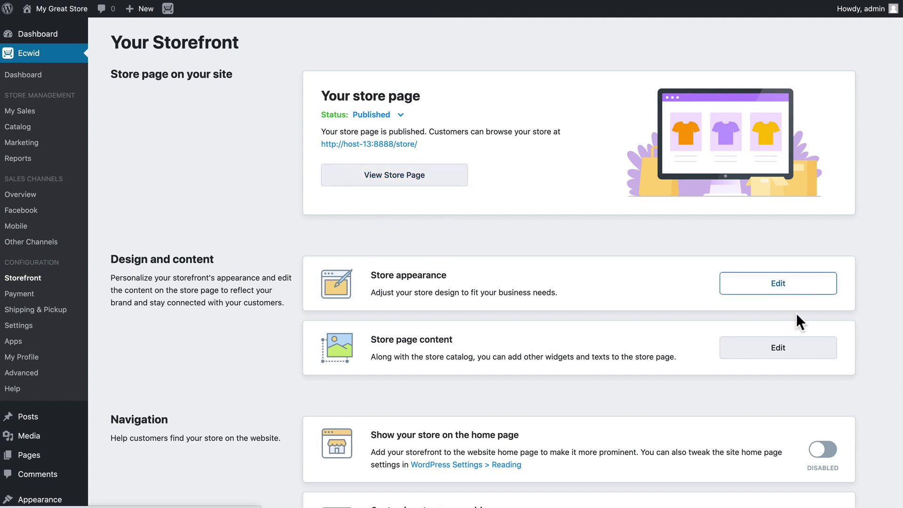
scroll(701, 346, down, 3)
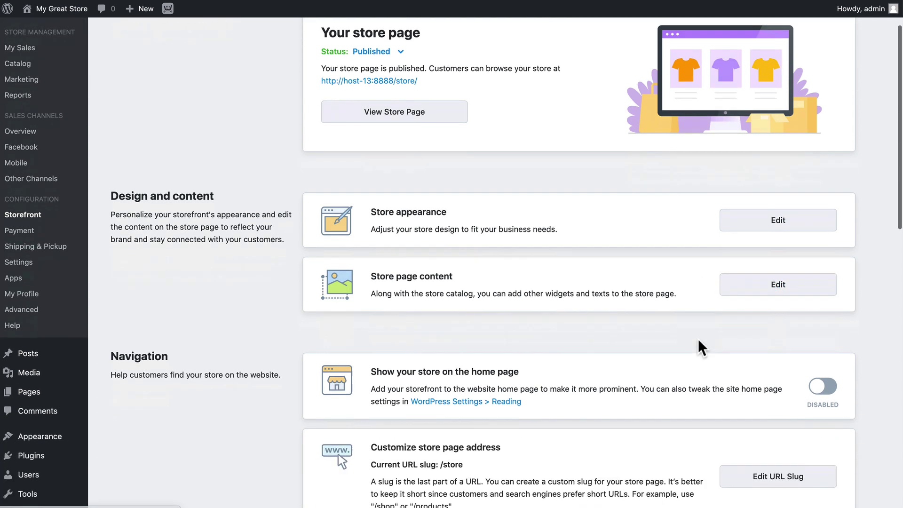
scroll(701, 346, down, 2)
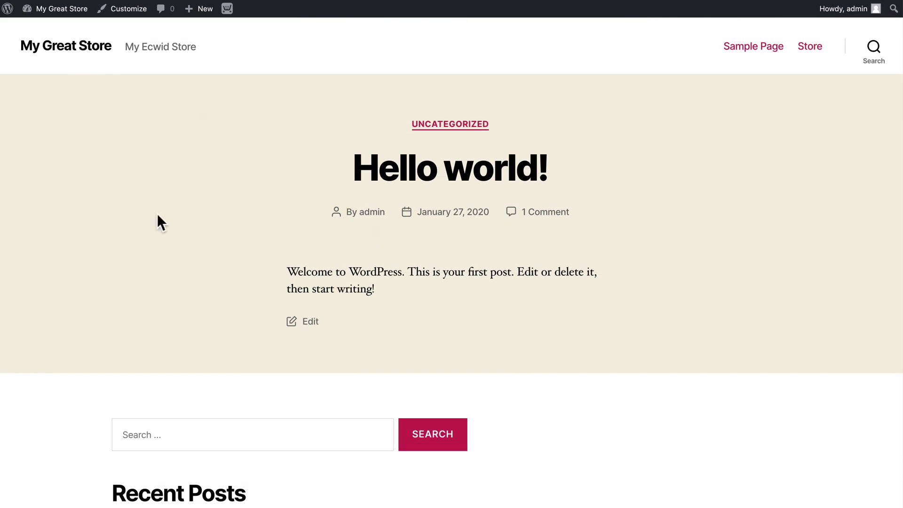
Back in storefront settings, turn on 'Show your store on the home page'.
click(810, 57)
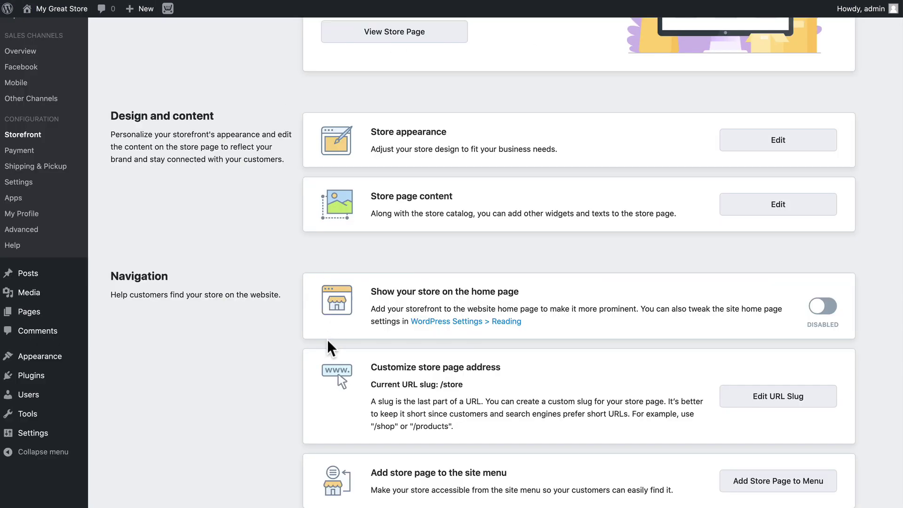
click(824, 306)
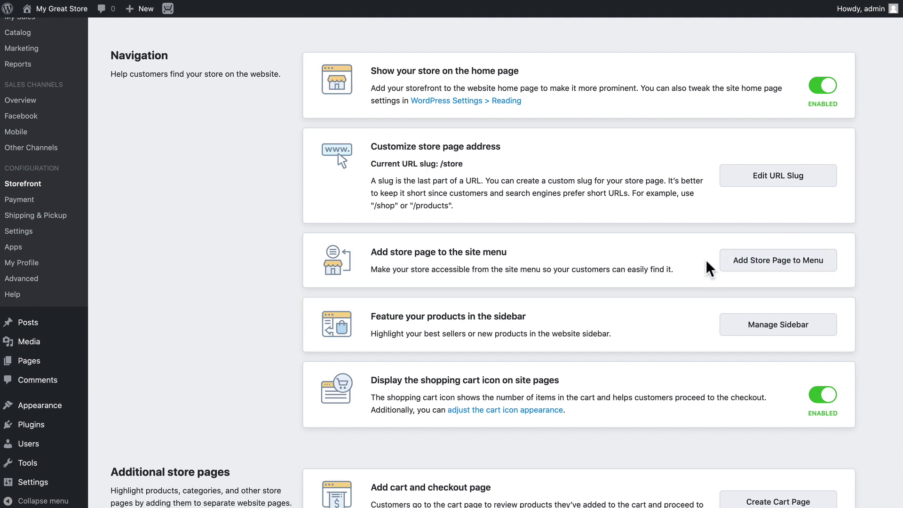
Scroll through the Navigation and Additional store pages options, then back up.
scroll(705, 265, down, 3)
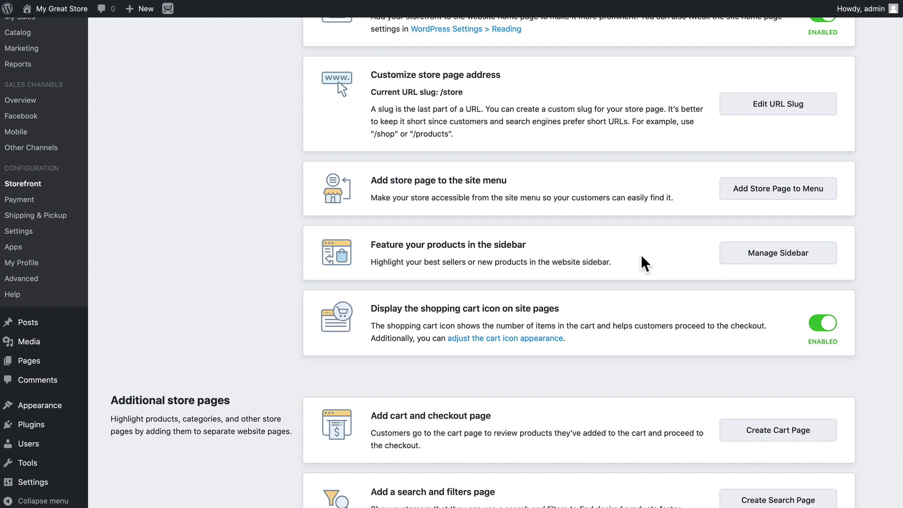
scroll(641, 255, down, 3)
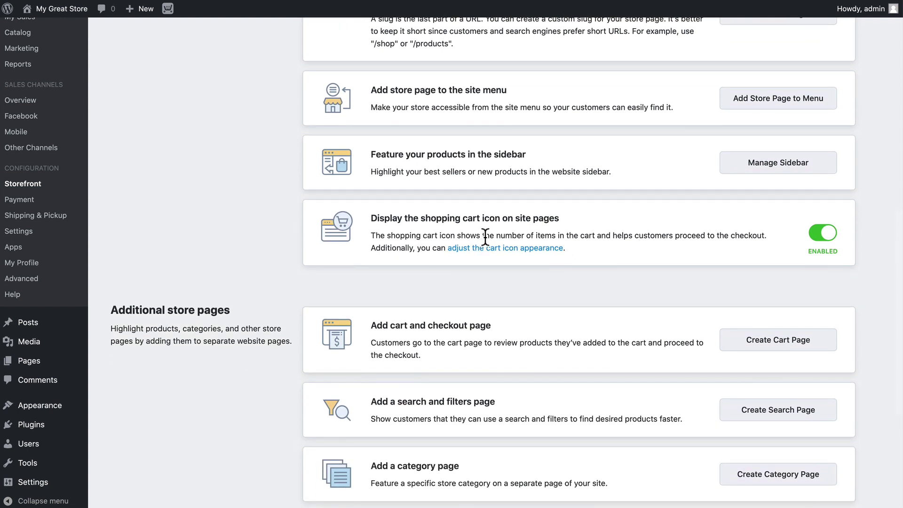
scroll(485, 264, down, 4)
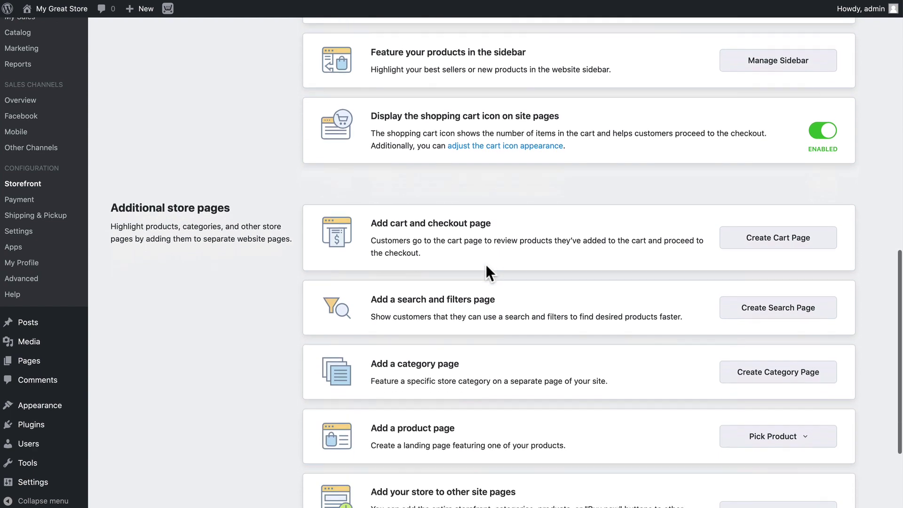
scroll(484, 263, down, 2)
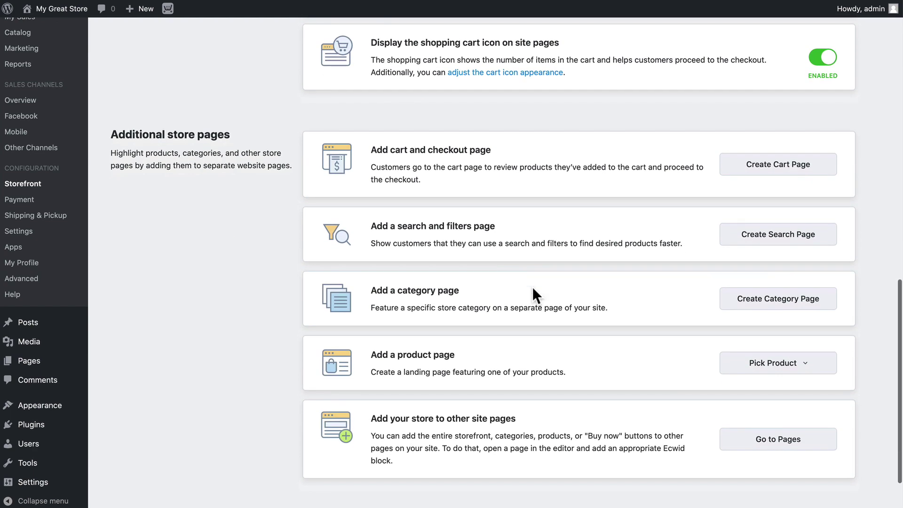
scroll(616, 302, down, 3)
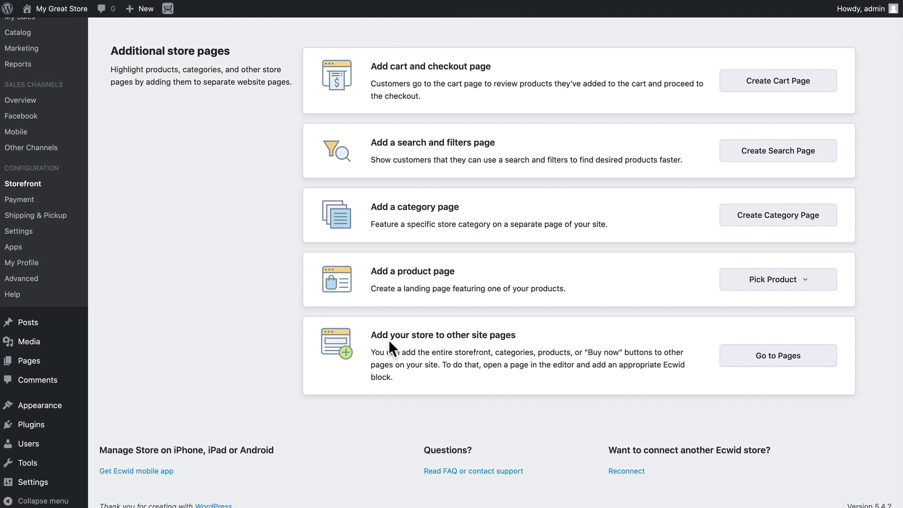
scroll(388, 348, up, 10)
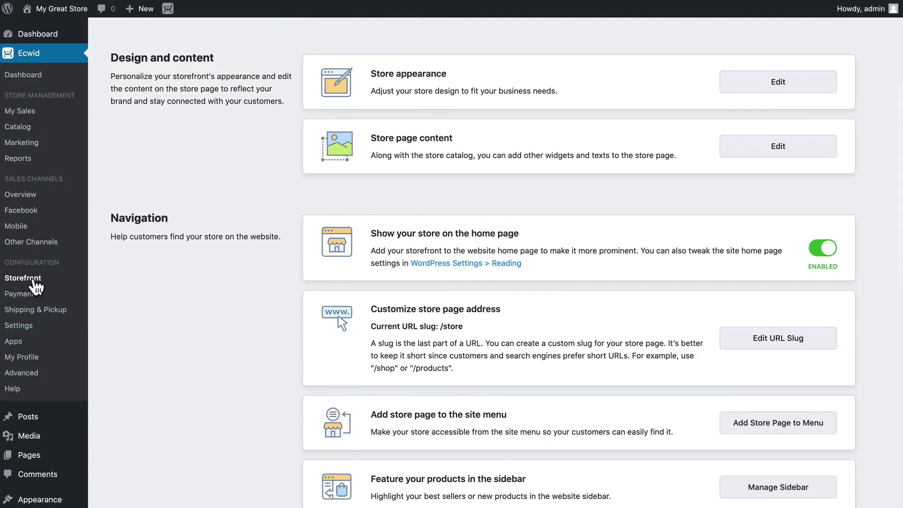